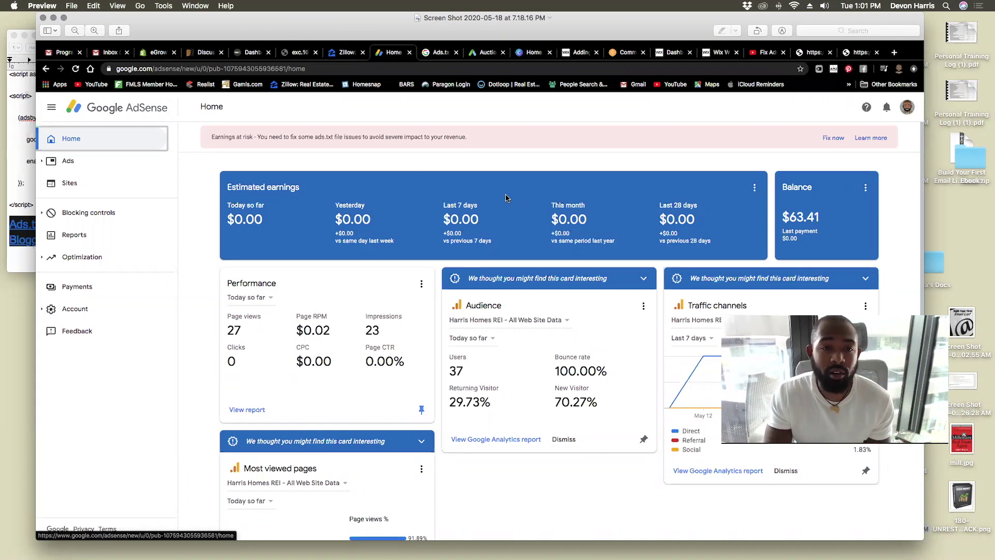
Zoom into the AdSense screenshot in Preview, pan around it, then zoom back to full view.
{"action": "left_click", "coordinate": [327, 153]}
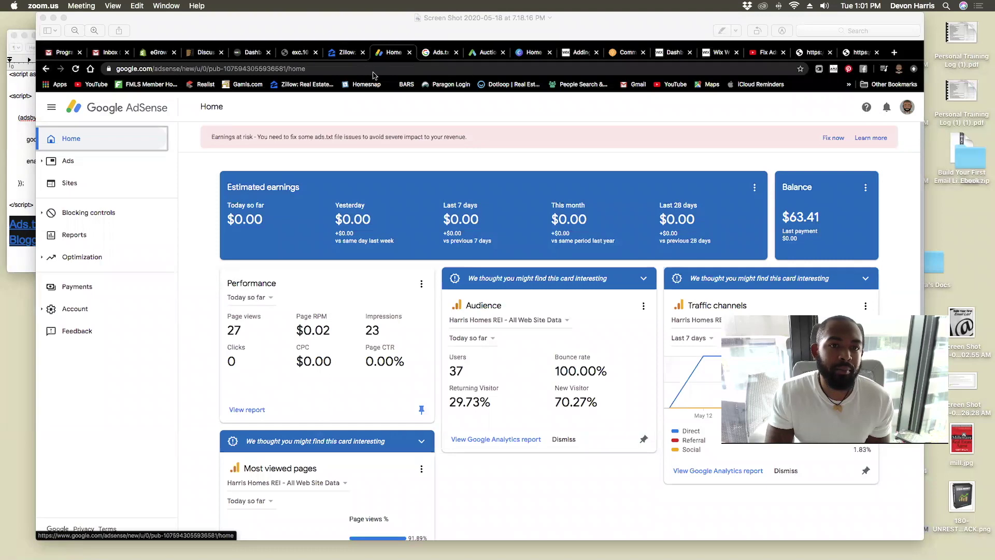
{"action": "left_click", "coordinate": [94, 31]}
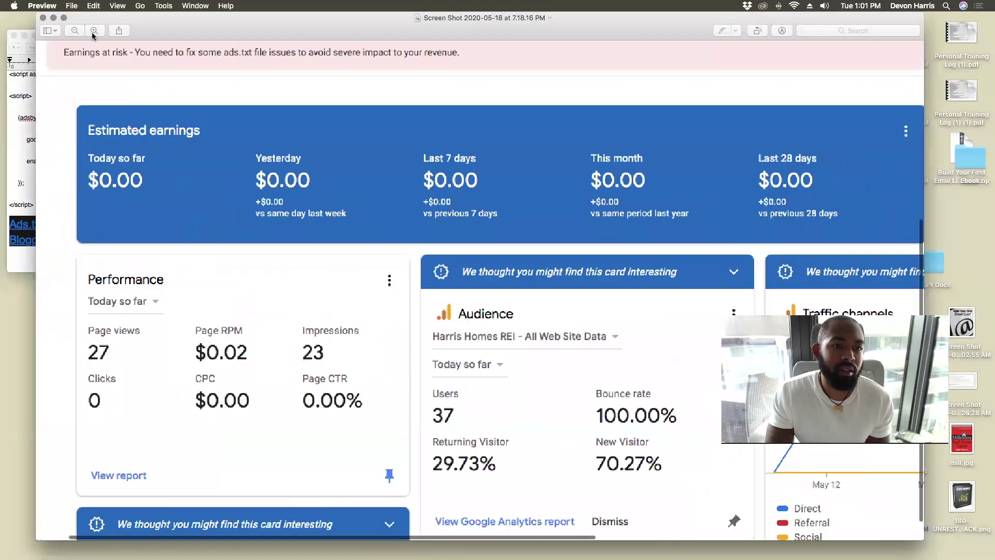
{"action": "mouse_move", "coordinate": [230, 148]}
{"action": "left_mouse_down"}
{"action": "mouse_move", "coordinate": [282, 189]}
{"action": "mouse_move", "coordinate": [236, 152]}
{"action": "left_mouse_up"}
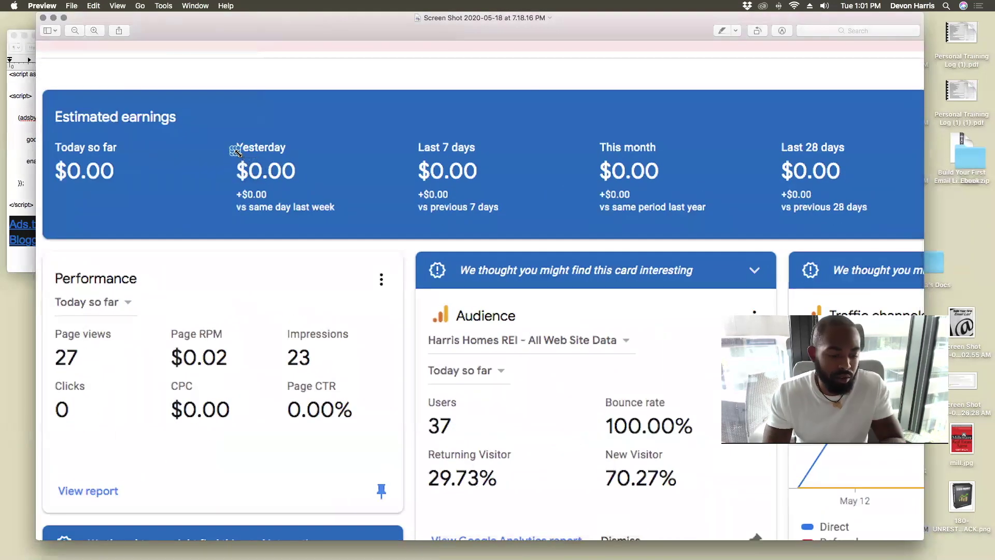
{"action": "key", "text": "F1"}
{"action": "scroll", "coordinate": [238, 154], "scroll_direction": "up", "scroll_amount": 4}
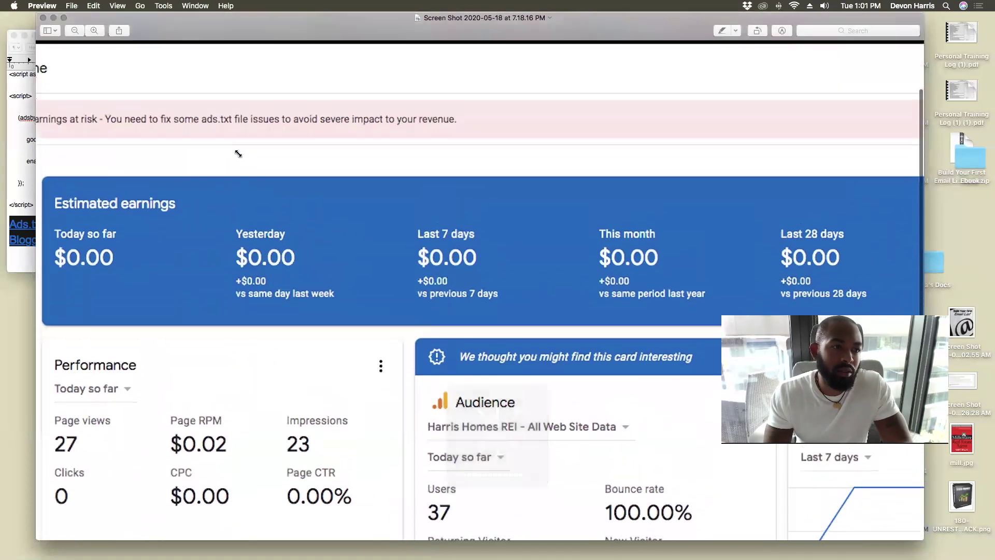
{"action": "scroll", "coordinate": [238, 154], "scroll_direction": "left", "scroll_amount": 5}
{"action": "scroll", "coordinate": [238, 154], "scroll_direction": "left", "scroll_amount": 4}
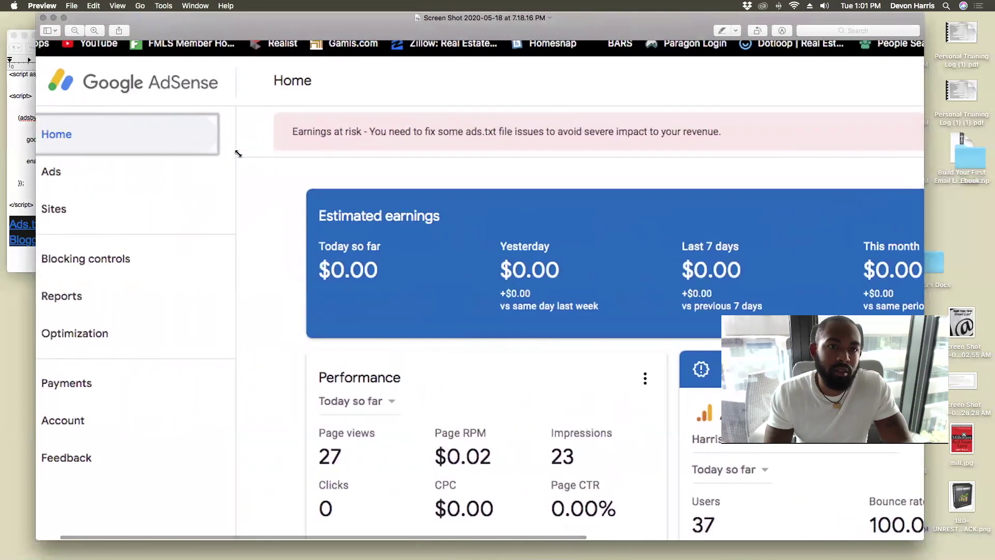
{"action": "scroll", "coordinate": [238, 154], "scroll_direction": "up", "scroll_amount": 2}
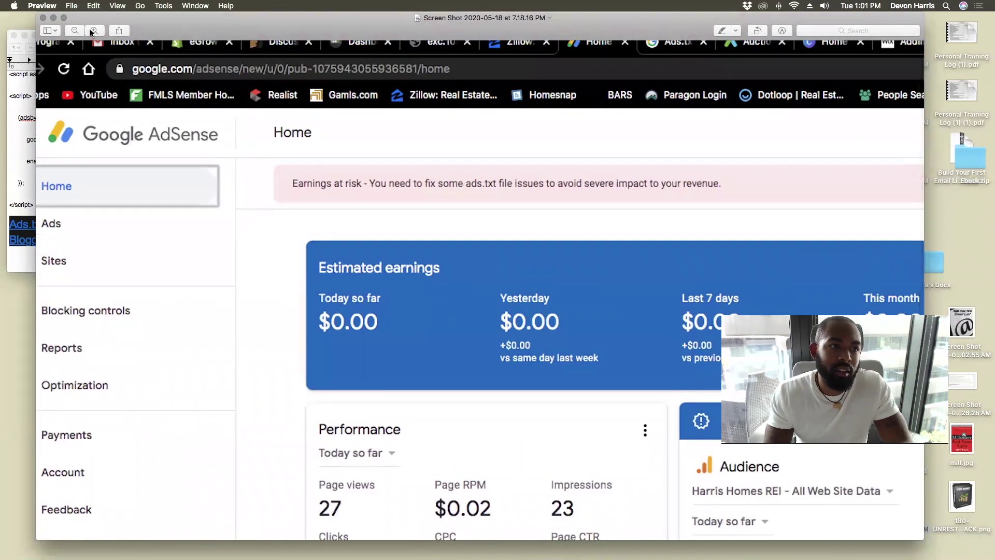
{"action": "key", "text": "super+equal"}
{"action": "scroll", "coordinate": [268, 236], "scroll_direction": "up", "scroll_amount": 3}
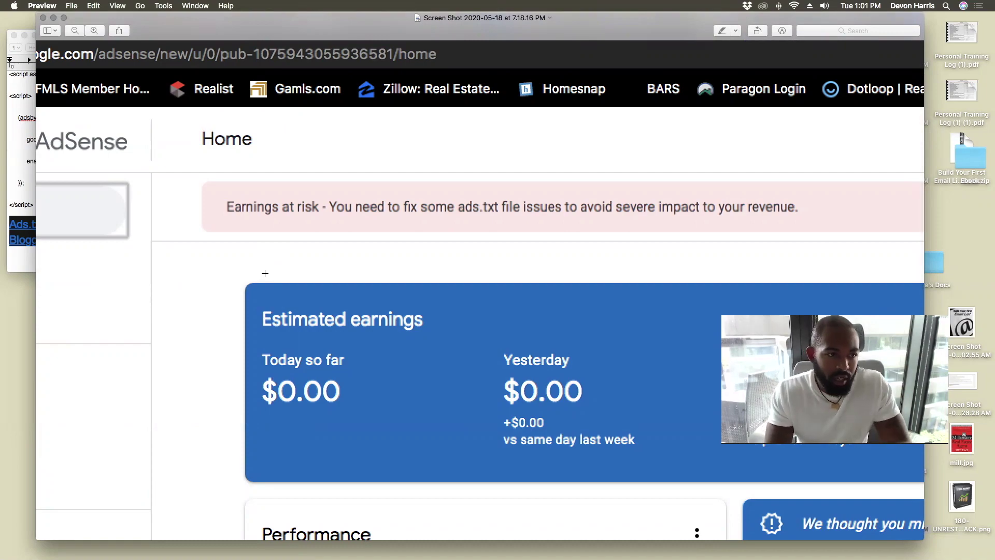
{"action": "left_click", "coordinate": [73, 30]}
{"action": "left_click", "coordinate": [73, 31]}
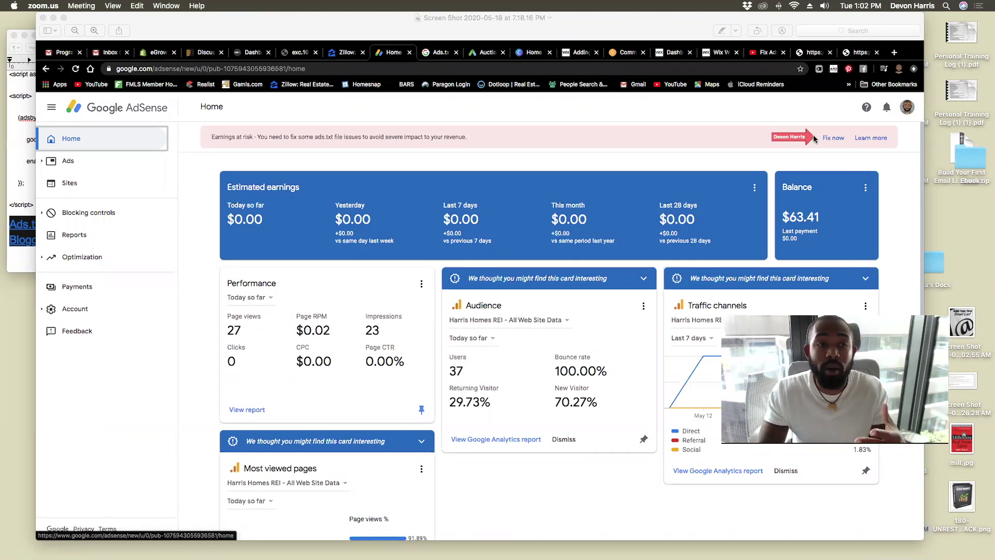
Open the Downloads folder in Finder to show the ads.txt file.
{"action": "mouse_move", "coordinate": [158, 554]}
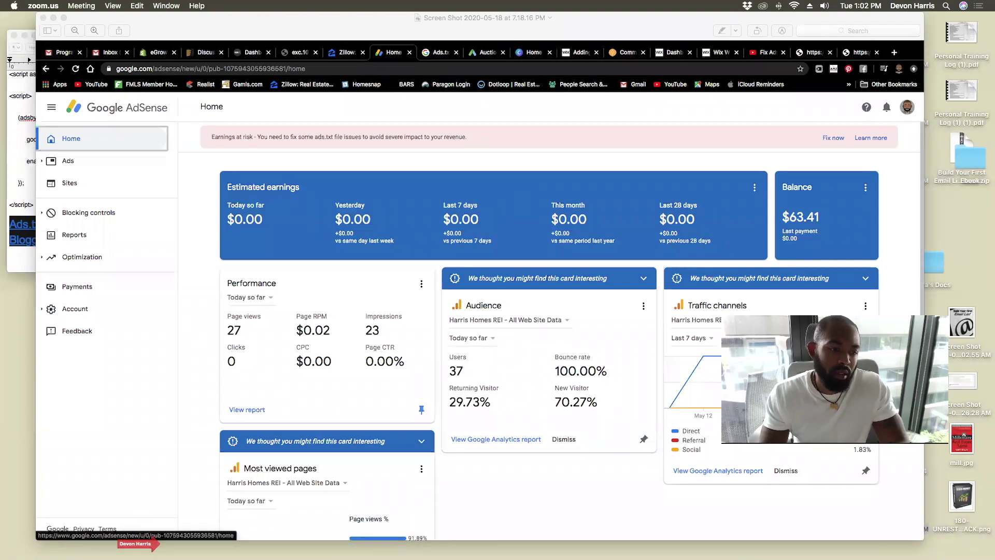
{"action": "left_click", "coordinate": [650, 81]}
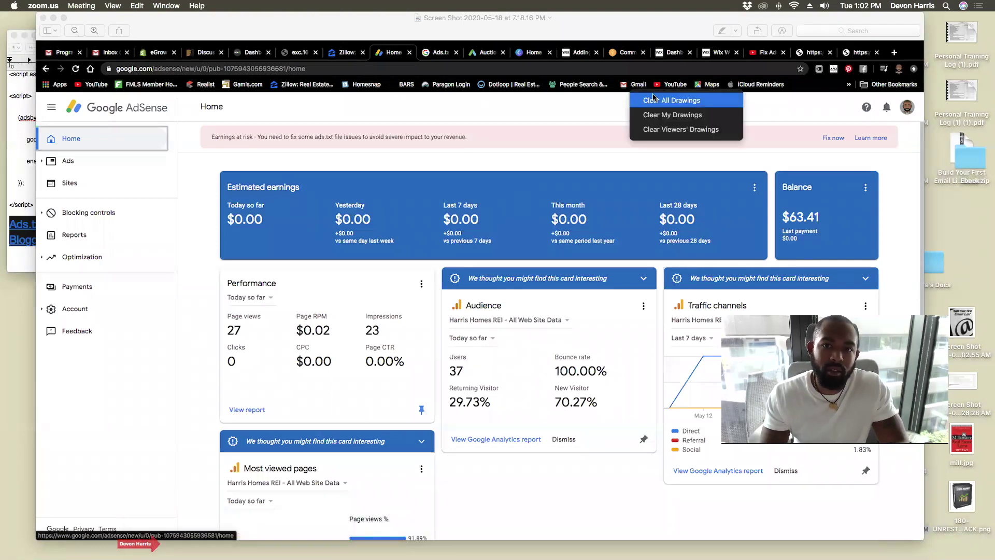
{"action": "left_click", "coordinate": [654, 99]}
Open ads.txt from Downloads in TextEdit to read its google.com DIRECT line.
{"action": "left_click", "coordinate": [158, 539]}
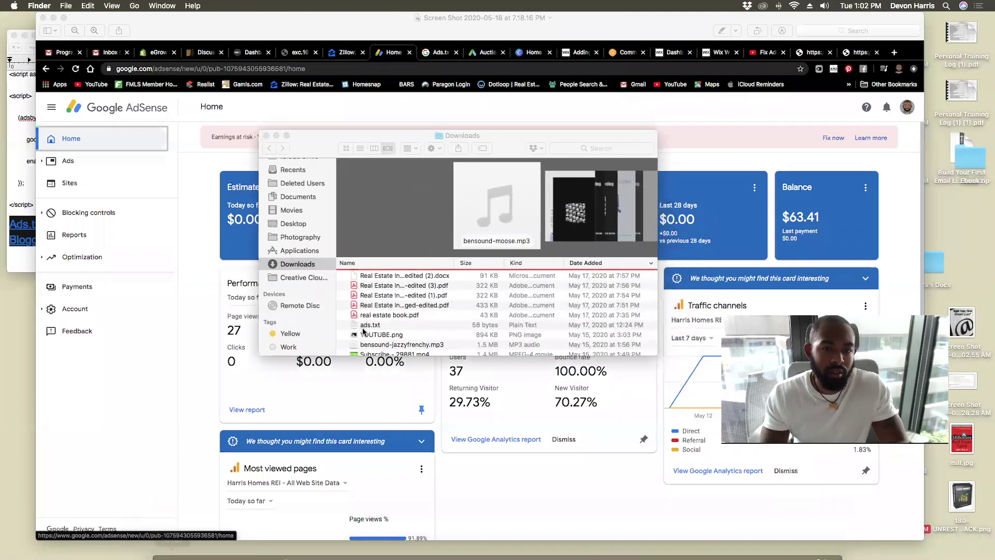
{"action": "scroll", "coordinate": [403, 289], "scroll_direction": "down", "scroll_amount": 2}
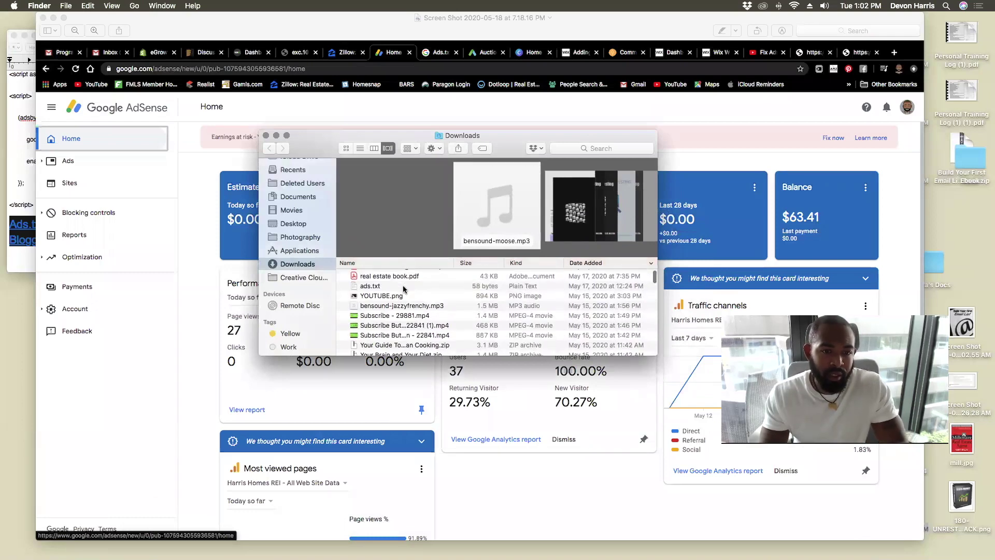
{"action": "scroll", "coordinate": [378, 316], "scroll_direction": "up", "scroll_amount": 2}
{"action": "left_click", "coordinate": [372, 325]}
{"action": "left_click", "coordinate": [21, 156]}
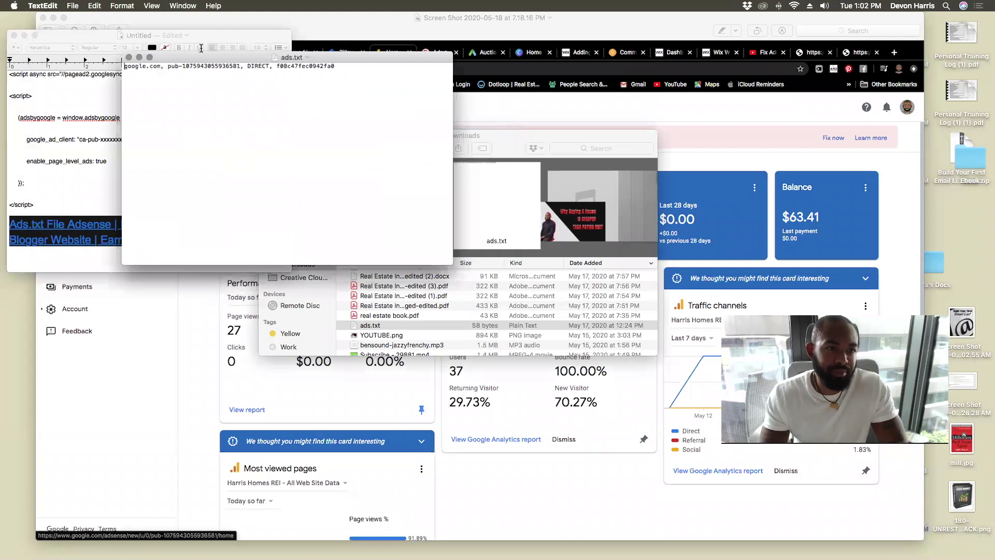
Move the ads.txt window to the top-left, review it, and minimize it.
{"action": "left_click_drag", "start_coordinate": [195, 57], "coordinate": [119, 57]}
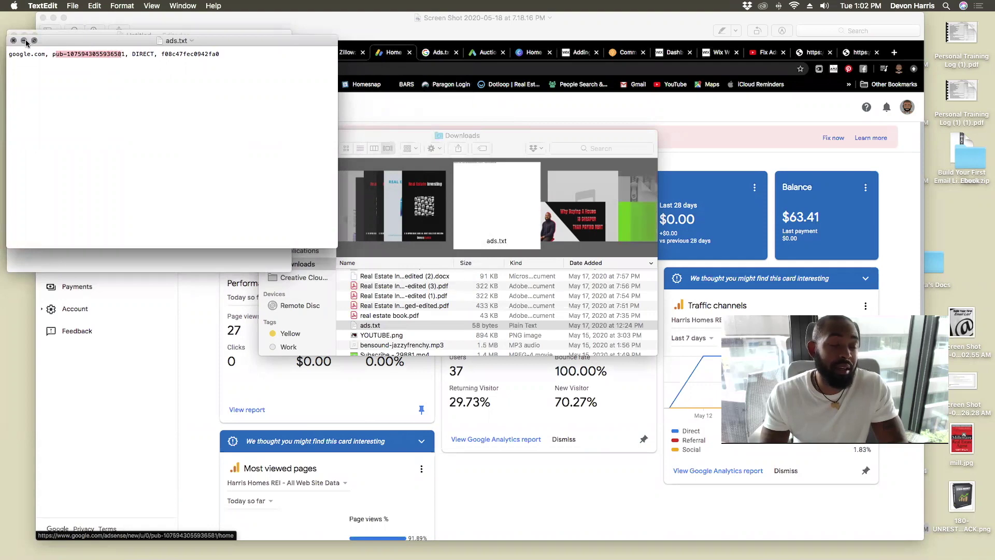
{"action": "left_click", "coordinate": [144, 77]}
{"action": "scroll", "coordinate": [83, 57], "scroll_direction": "down", "scroll_amount": 1}
{"action": "left_click", "coordinate": [25, 40]}
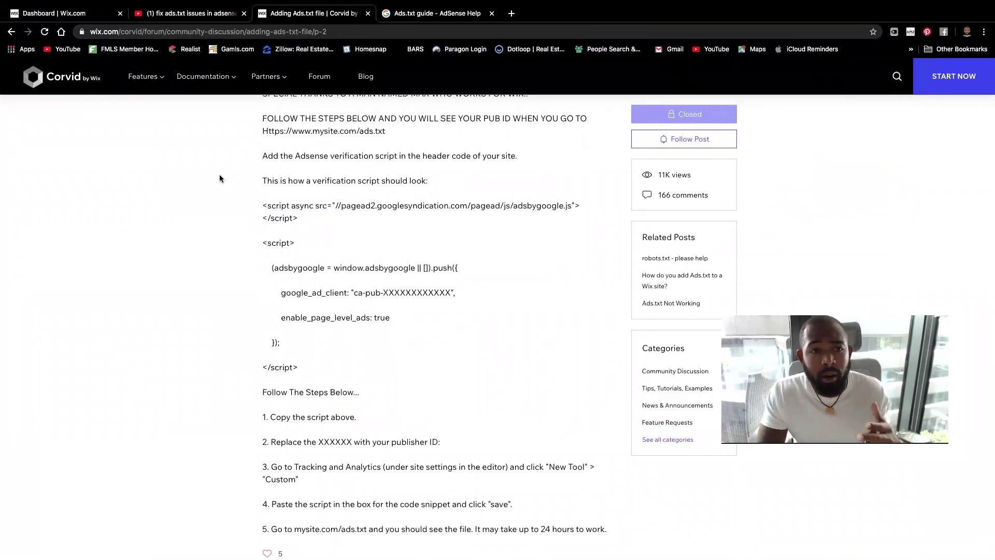
{"action": "scroll", "coordinate": [383, 225], "scroll_direction": "up", "scroll_amount": 5}
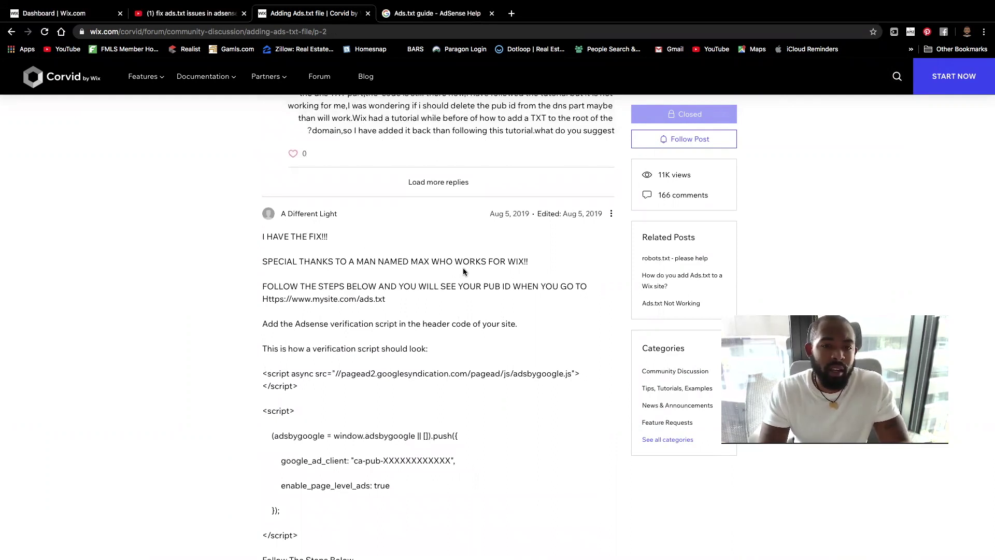
{"action": "scroll", "coordinate": [462, 267], "scroll_direction": "down", "scroll_amount": 4}
{"action": "scroll", "coordinate": [464, 271], "scroll_direction": "down", "scroll_amount": 1}
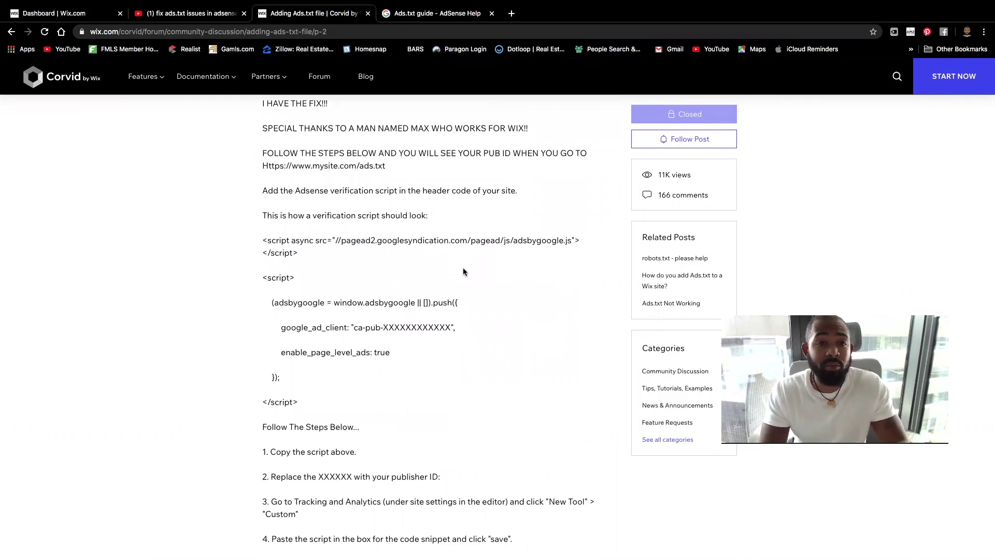
{"action": "scroll", "coordinate": [463, 271], "scroll_direction": "down", "scroll_amount": 2}
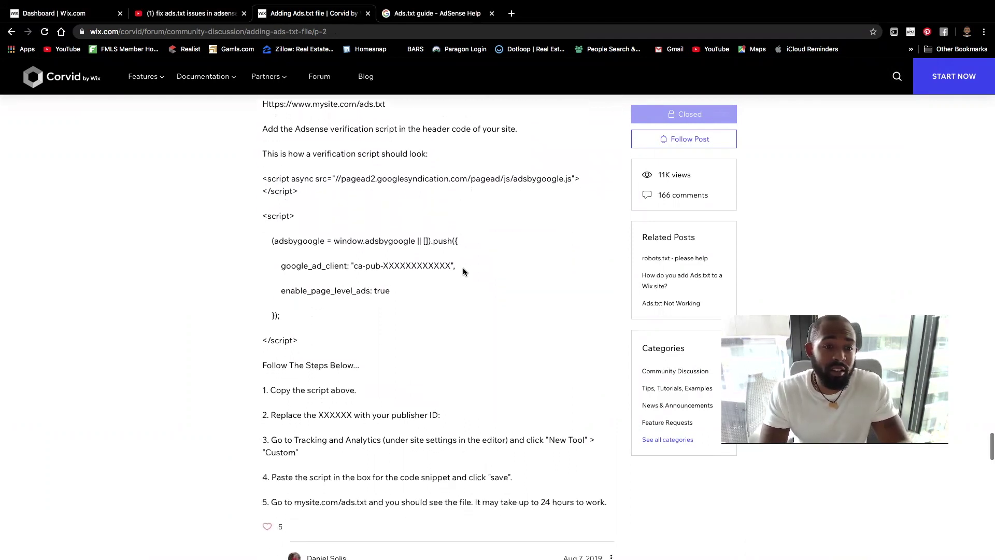
{"action": "scroll", "coordinate": [463, 270], "scroll_direction": "up", "scroll_amount": 2}
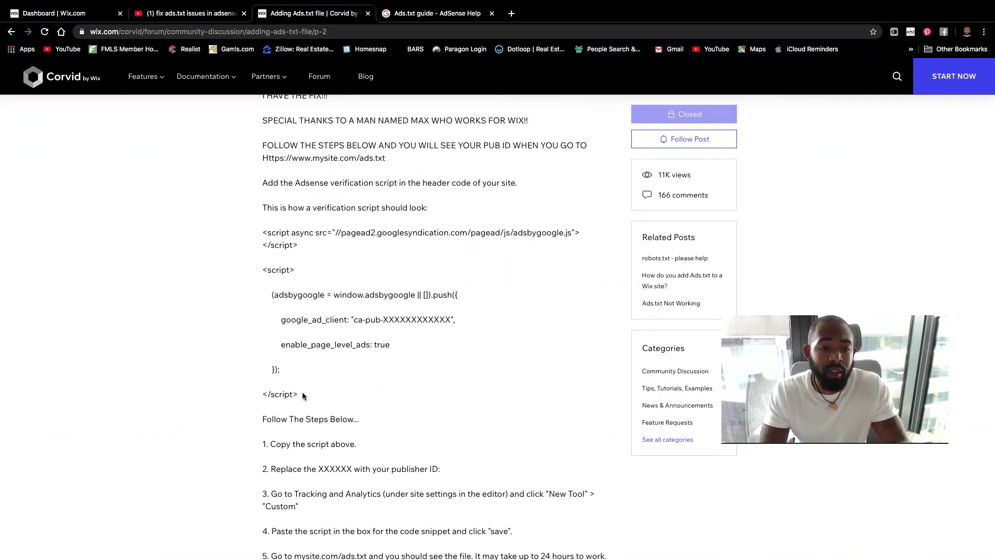
{"action": "left_click_drag", "start_coordinate": [303, 396], "coordinate": [255, 224]}
{"action": "left_click", "coordinate": [435, 291]}
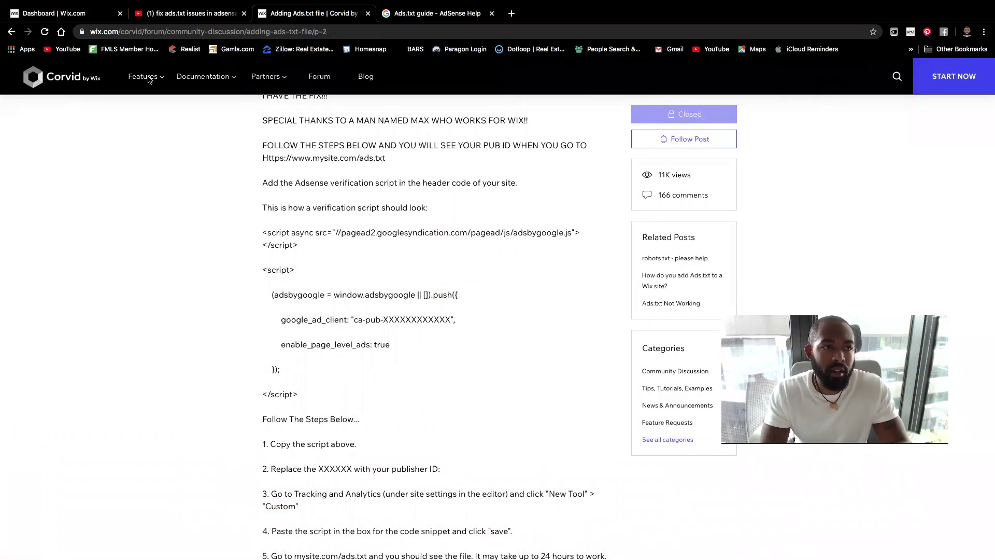
{"action": "key", "text": "super+1"}
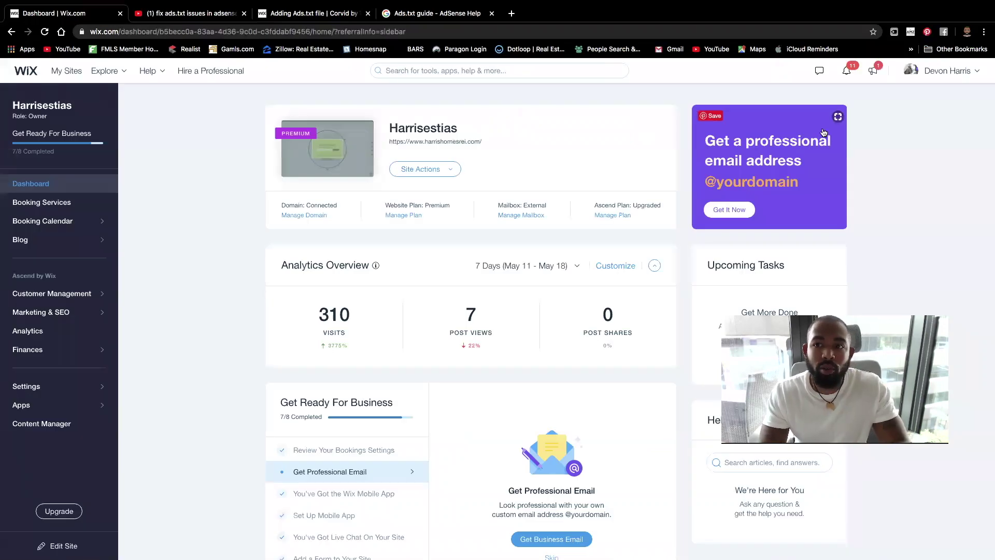
Go from the forum post to the Wix site dashboard's Settings overview.
{"action": "left_click", "coordinate": [384, 32]}
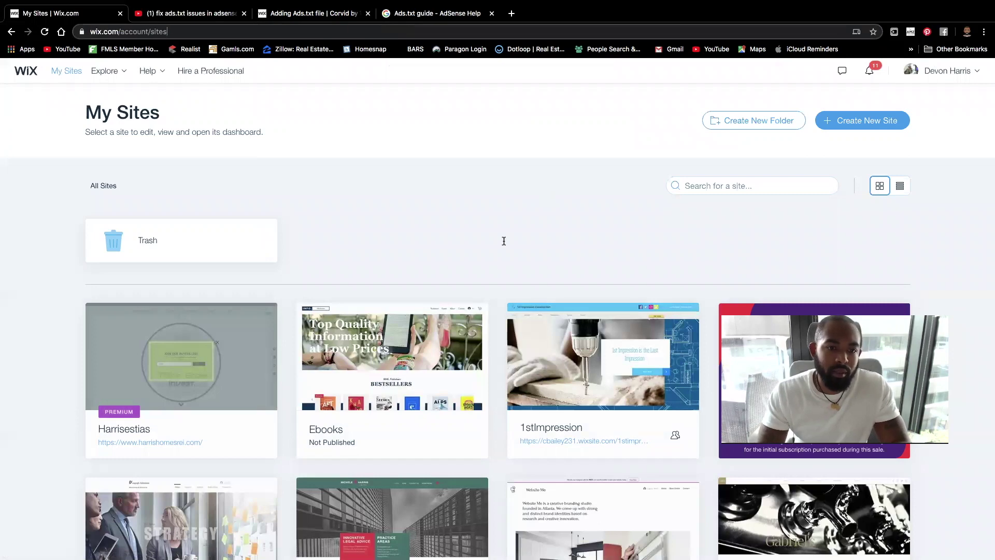
{"action": "key", "text": "super+a"}
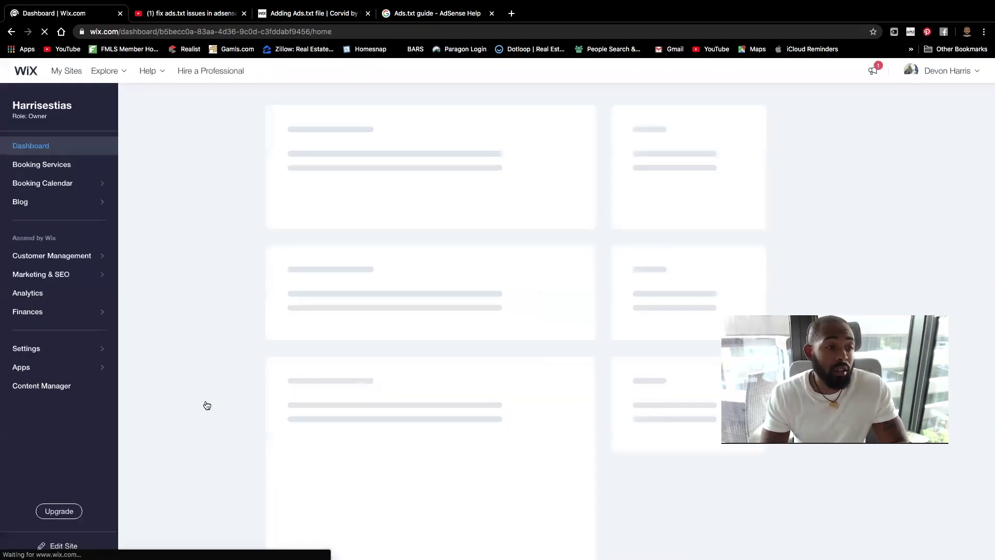
{"action": "left_click", "coordinate": [50, 355]}
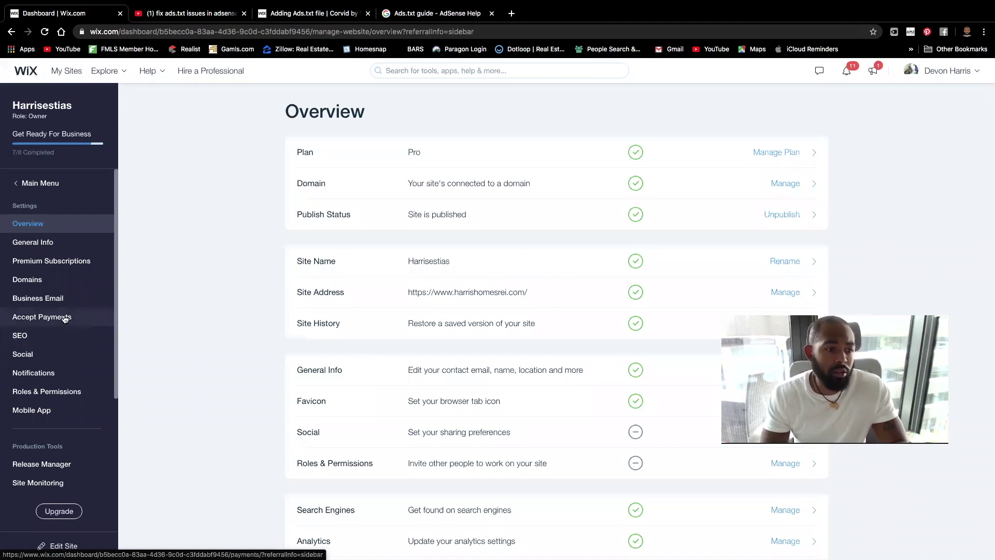
Scroll to Advanced Settings and open the site's Tracking & Analytics page.
{"action": "scroll", "coordinate": [65, 319], "scroll_direction": "down", "scroll_amount": 3}
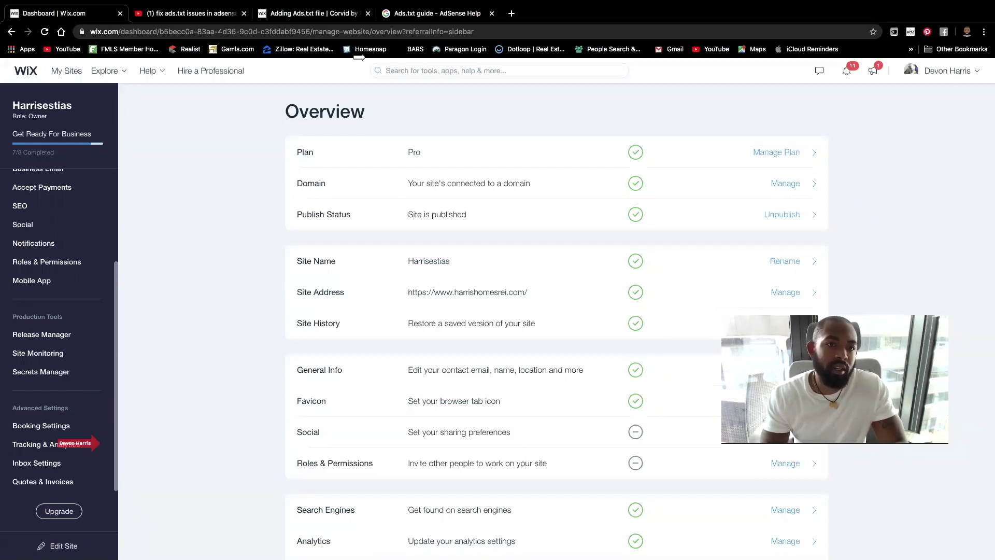
{"action": "left_click", "coordinate": [32, 449]}
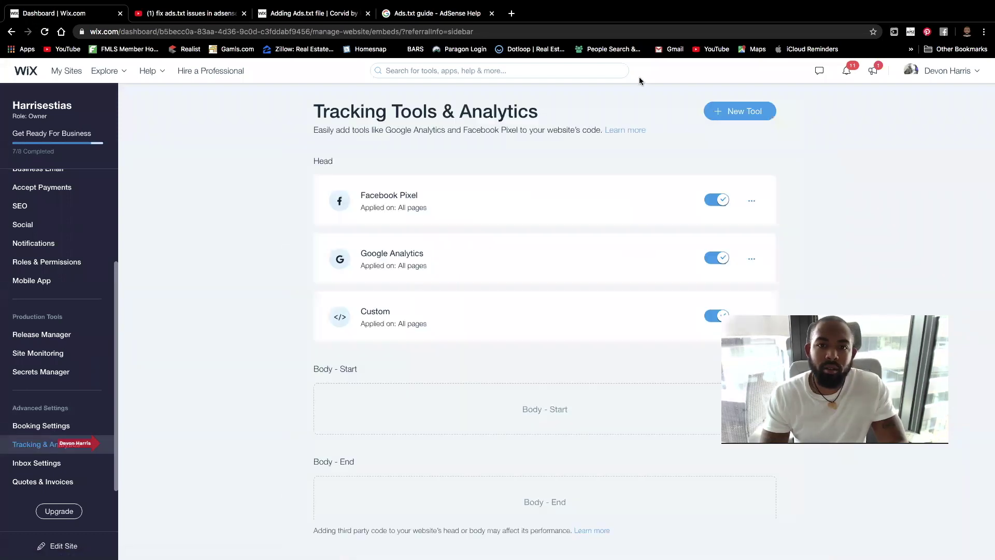
{"action": "right_click", "coordinate": [641, 82]}
Add a new tool of type Custom from the + New Tool dropdown.
{"action": "left_click", "coordinate": [659, 96]}
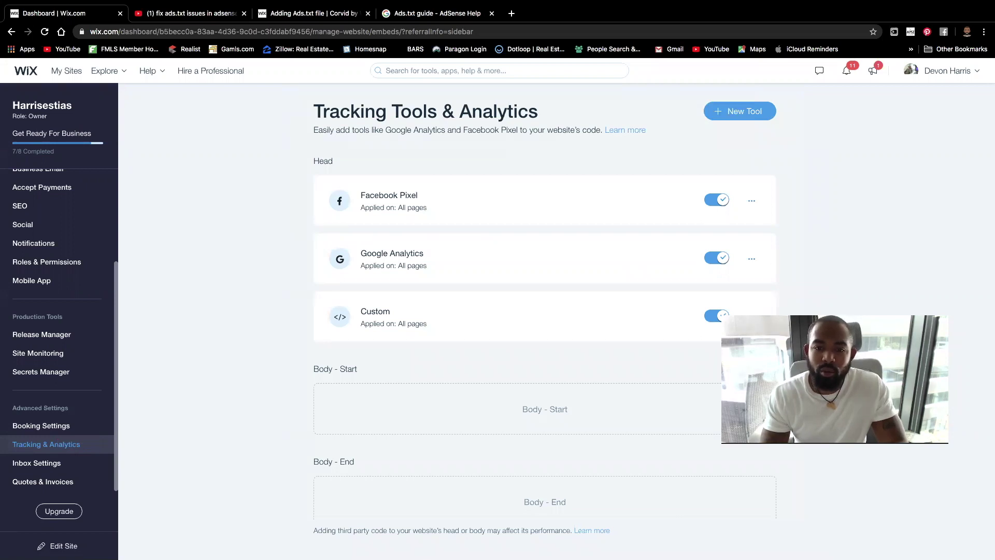
{"action": "left_click", "coordinate": [728, 112]}
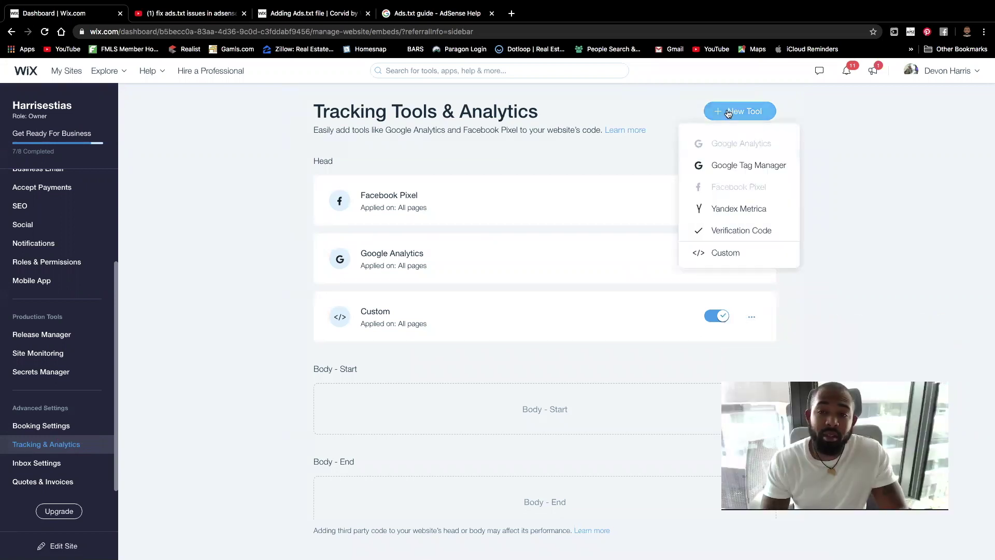
{"action": "left_click", "coordinate": [741, 252]}
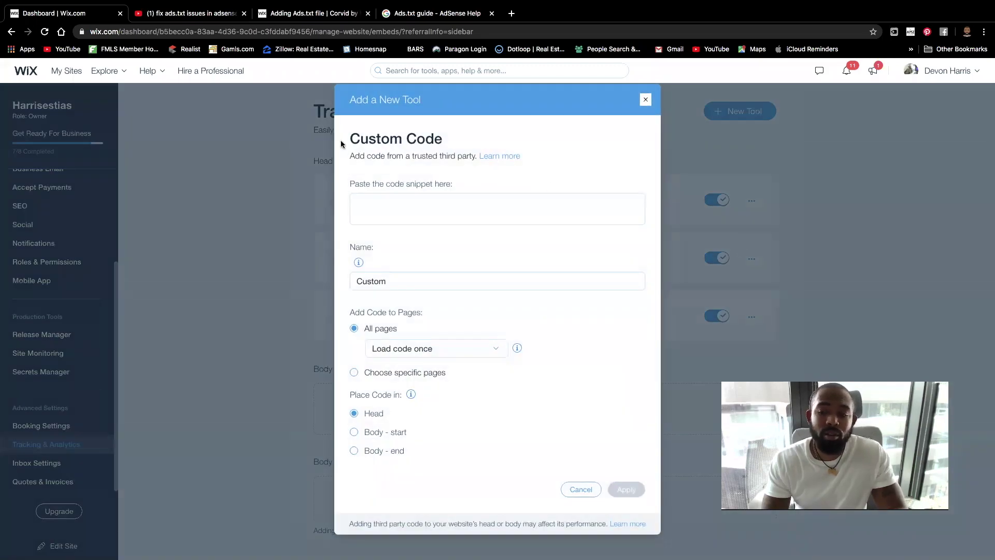
Copy the full AdSense verification script, both script blocks, from the Corvid forum post.
{"action": "left_click", "coordinate": [320, 20]}
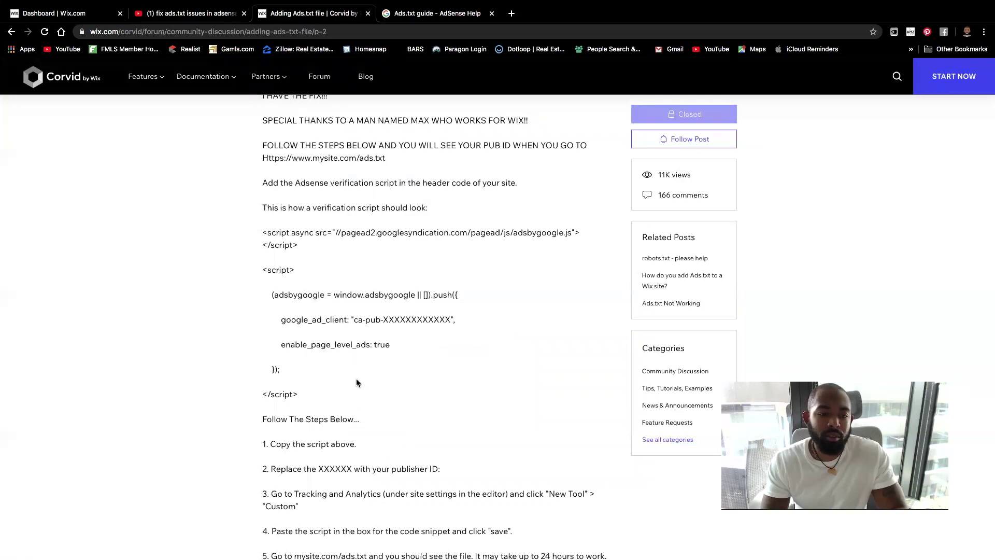
{"action": "scroll", "coordinate": [356, 382], "scroll_direction": "up", "scroll_amount": 1}
{"action": "left_click_drag", "start_coordinate": [306, 399], "coordinate": [267, 238]}
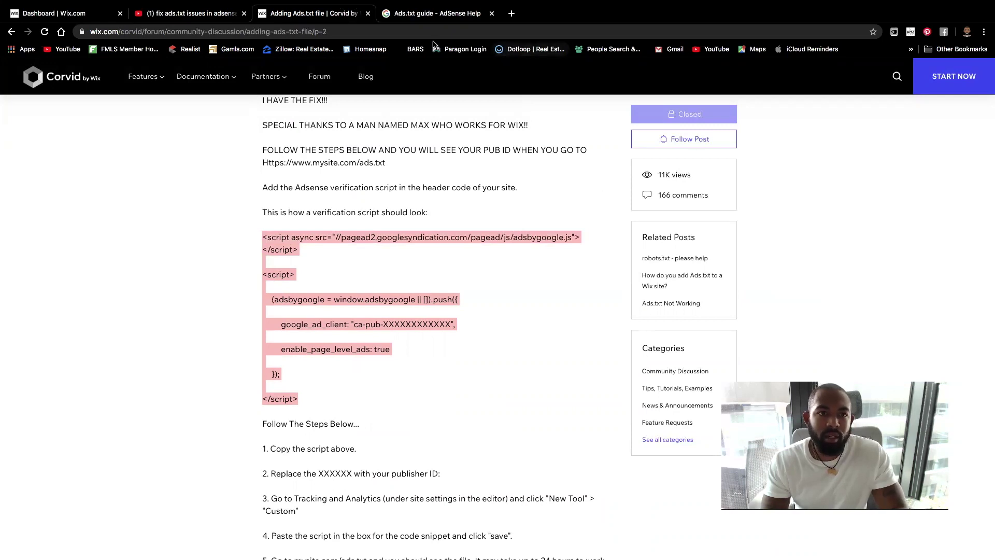
{"action": "left_click", "coordinate": [90, 15]}
Paste the verification script into the snippet box and select the X's after ca-pub.
{"action": "left_click", "coordinate": [404, 215]}
{"action": "key", "text": "super+v"}
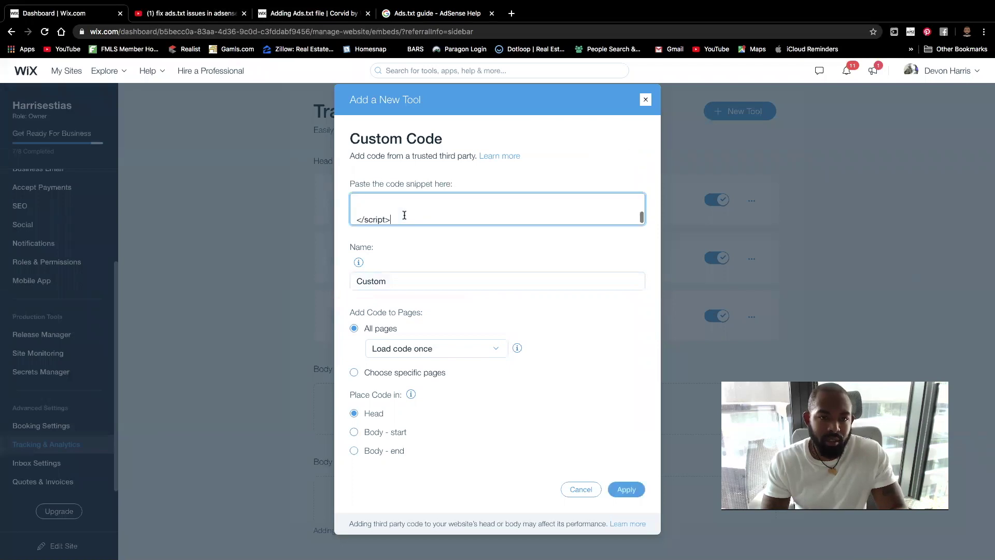
{"action": "scroll", "coordinate": [532, 214], "scroll_direction": "up", "scroll_amount": 3}
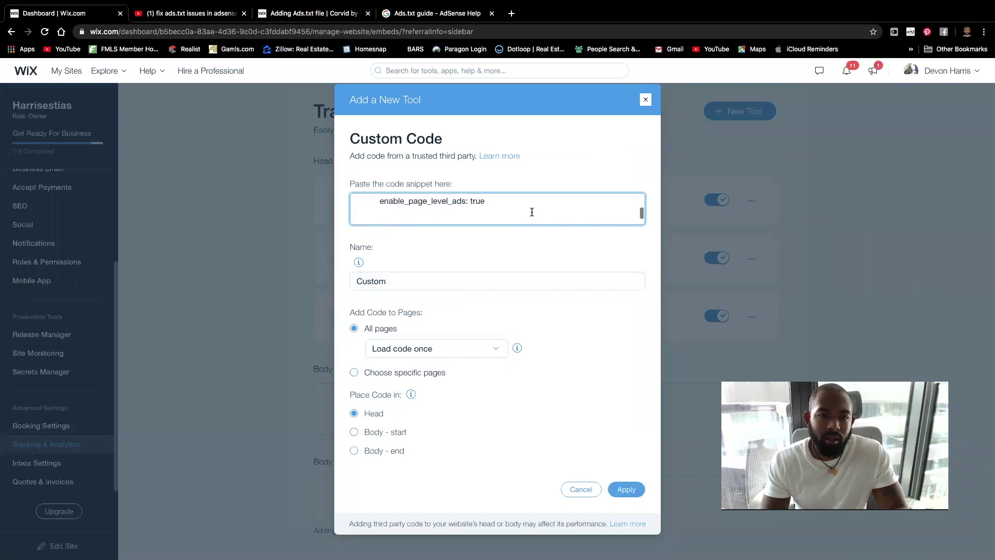
{"action": "scroll", "coordinate": [532, 212], "scroll_direction": "down", "scroll_amount": 1}
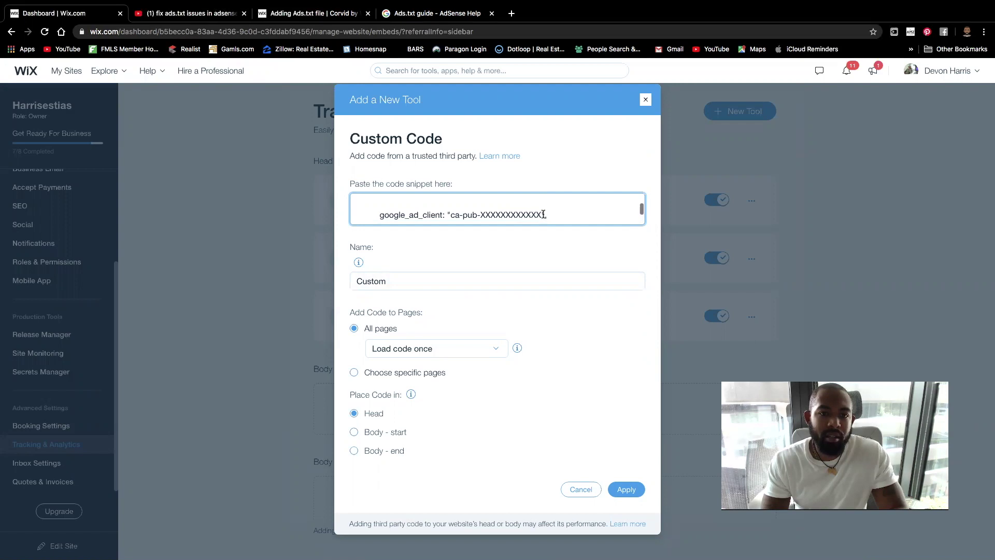
{"action": "left_click_drag", "start_coordinate": [540, 214], "coordinate": [470, 213]}
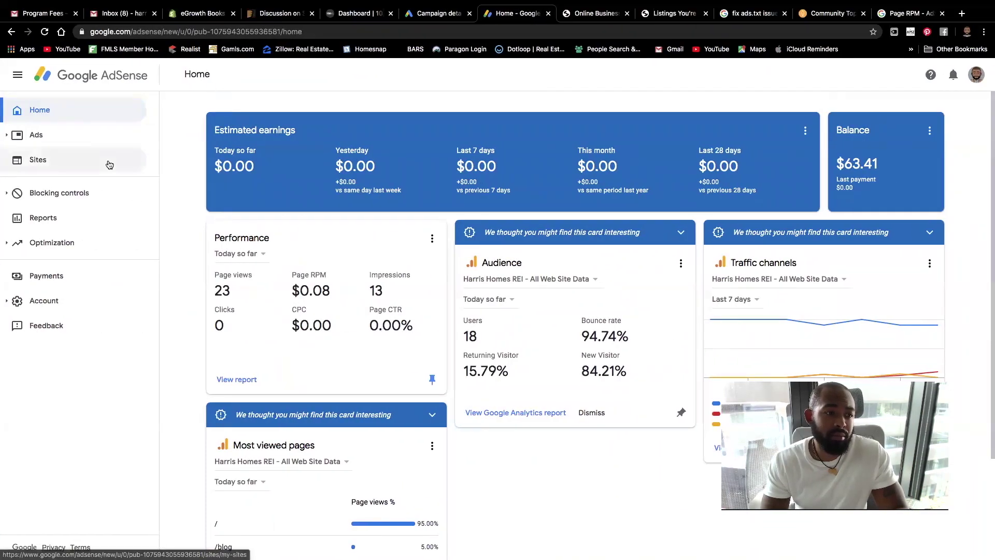
Look up the publisher ID on AdSense's Account information page, then return to Wix.
{"action": "left_click", "coordinate": [41, 299]}
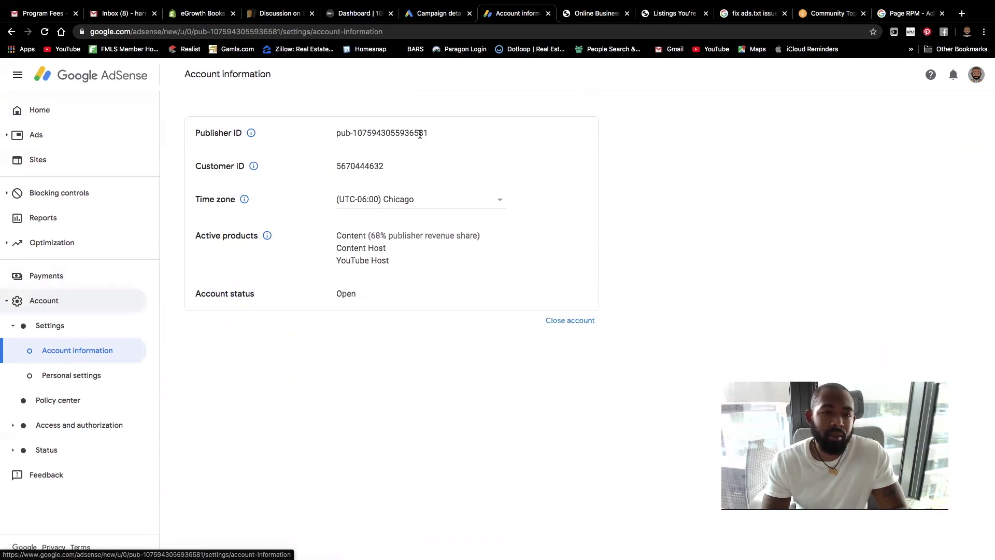
{"action": "key", "text": "ctrl+Left"}
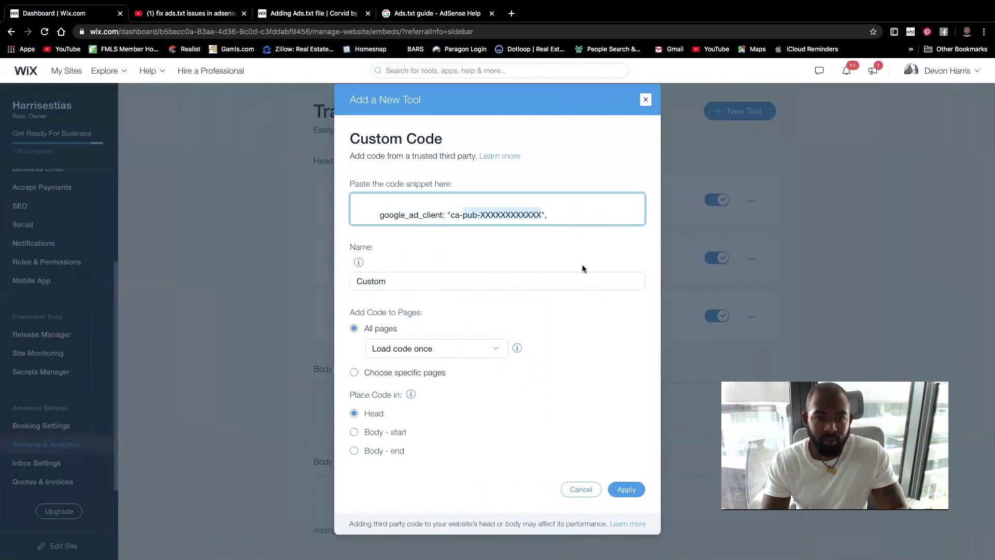
Review the pasted code, then cancel the Custom Code dialog without applying it.
{"action": "scroll", "coordinate": [560, 214], "scroll_direction": "up", "scroll_amount": 5}
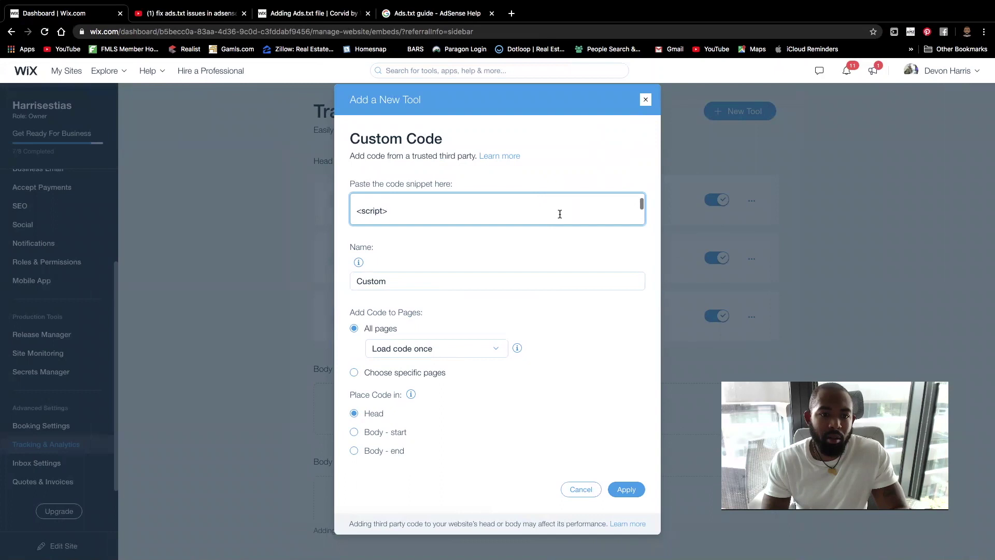
{"action": "scroll", "coordinate": [559, 214], "scroll_direction": "down", "scroll_amount": 5}
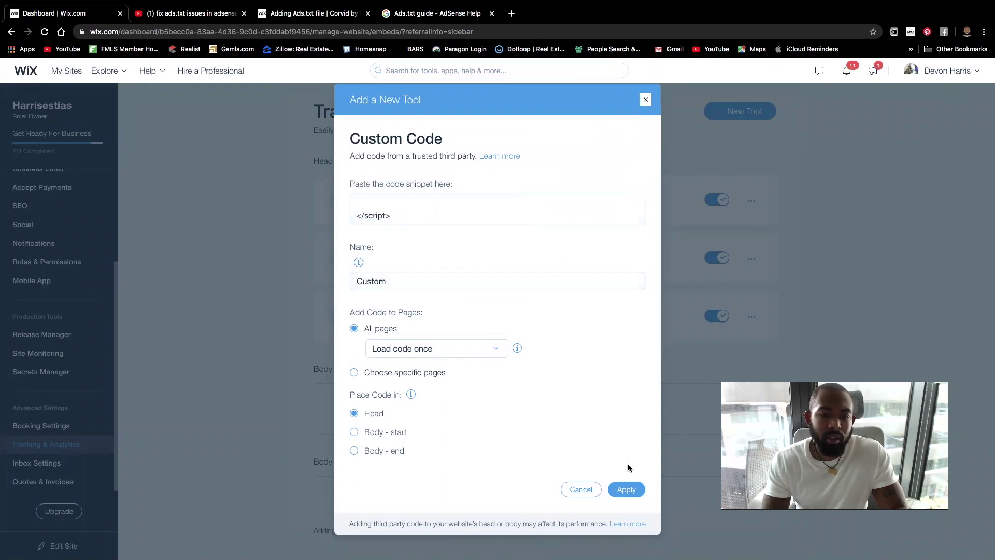
{"action": "left_click", "coordinate": [588, 490]}
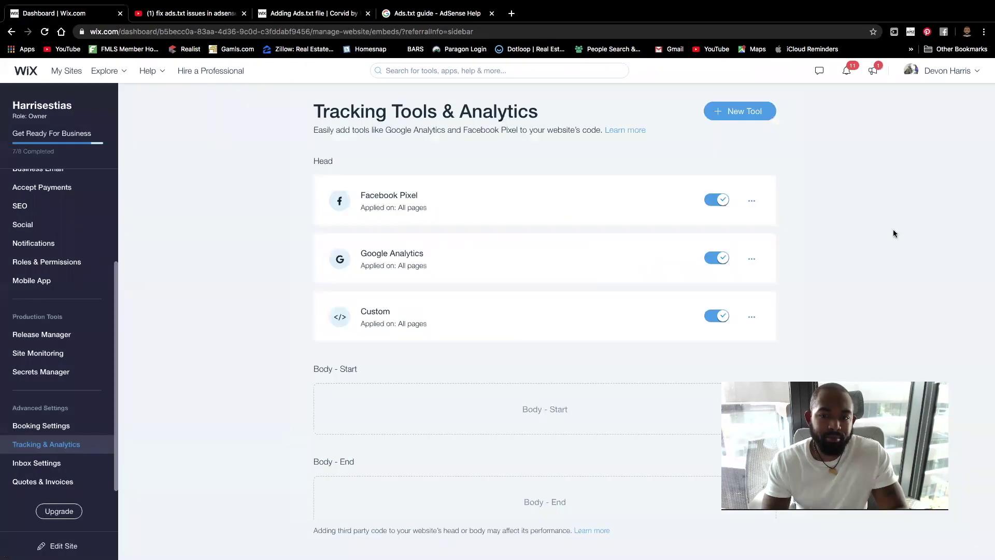
Load harrishomesrei.com/ads.txt in a new tab to confirm the google.com DIRECT line.
{"action": "left_click", "coordinate": [511, 14]}
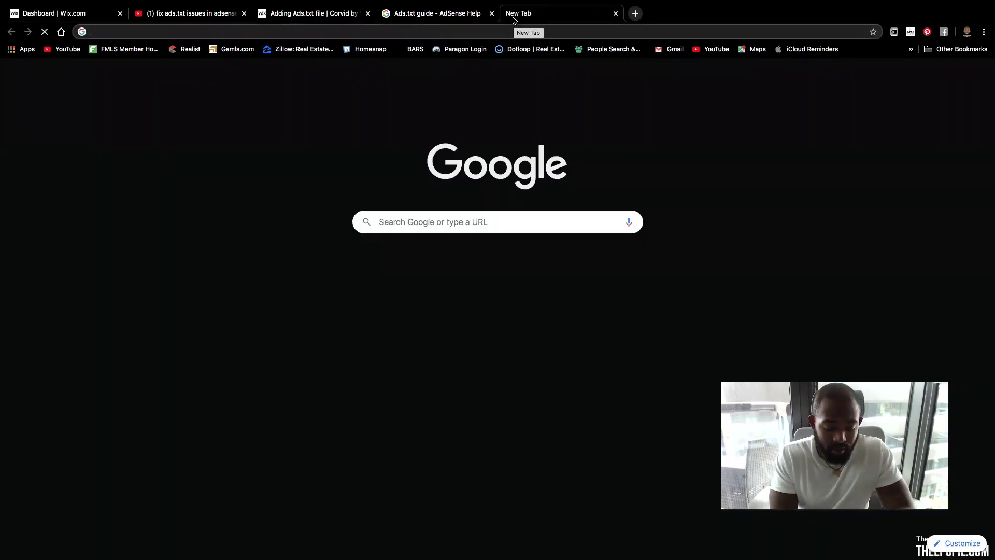
{"action": "type", "text": "harrish"}
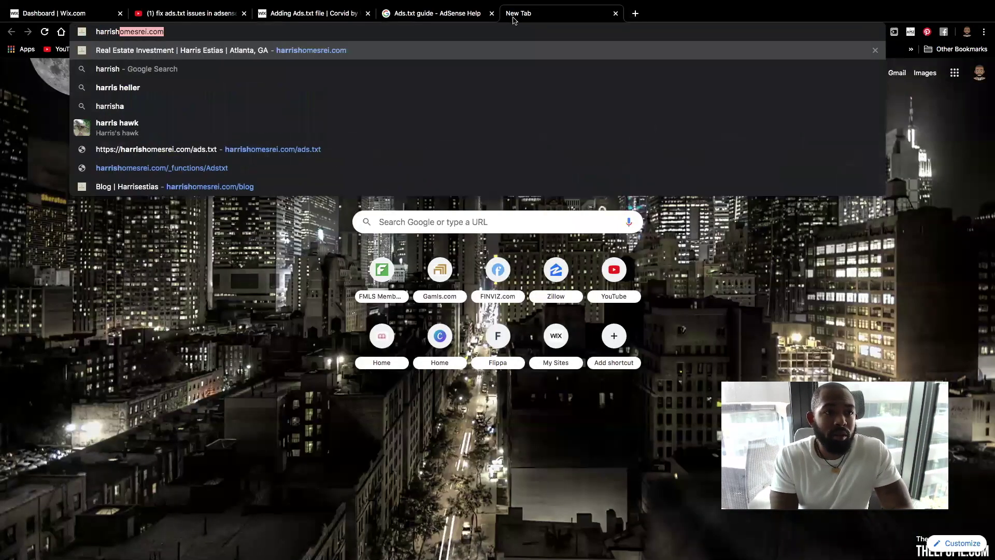
{"action": "type", "text": "omesrei.com"}
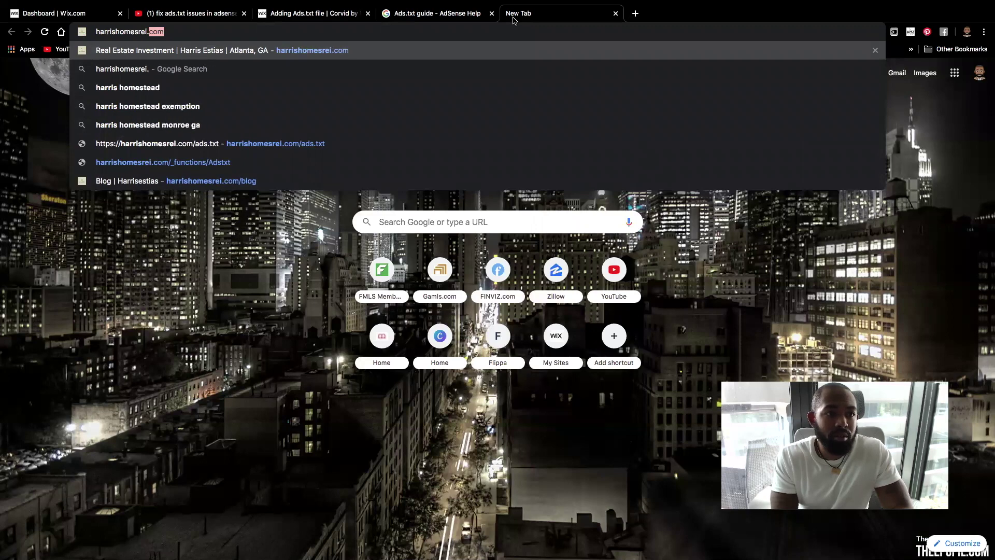
{"action": "type", "text": "/ads.t"}
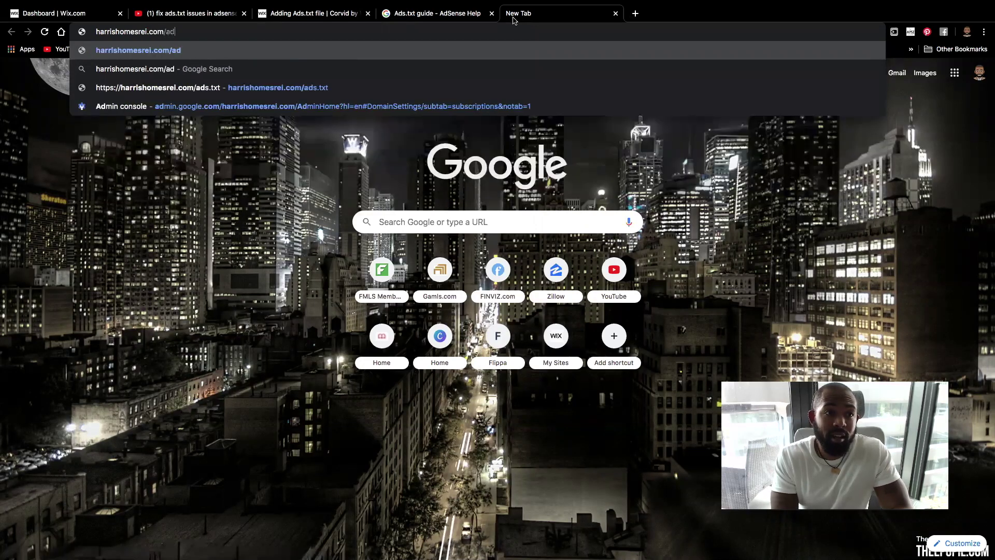
{"action": "type", "text": "xt"}
{"action": "key", "text": "Return"}
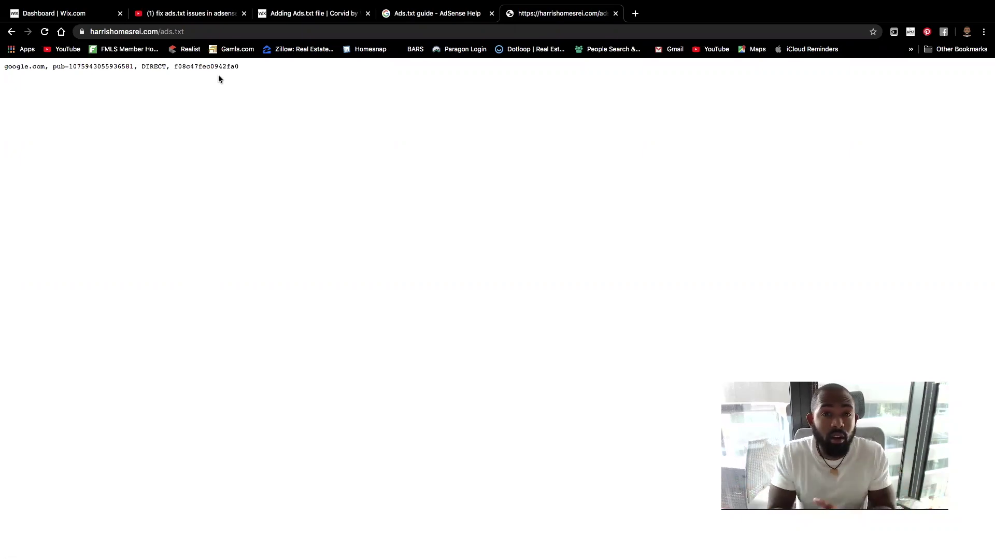
{"action": "key", "text": "ctrl+Right"}
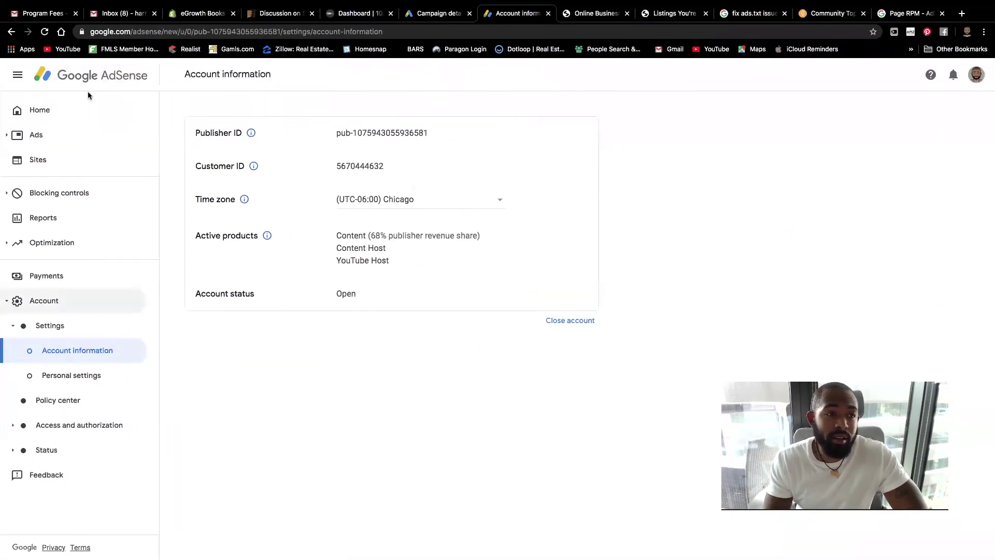
Return to the AdSense home dashboard, then open the Sites list of the account's websites.
{"action": "left_click", "coordinate": [44, 109]}
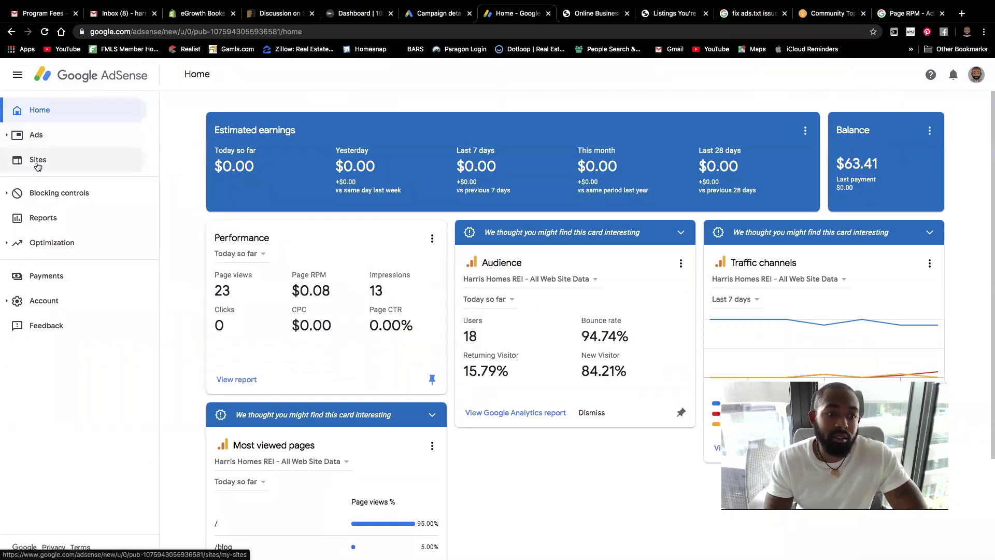
{"action": "left_click", "coordinate": [38, 165]}
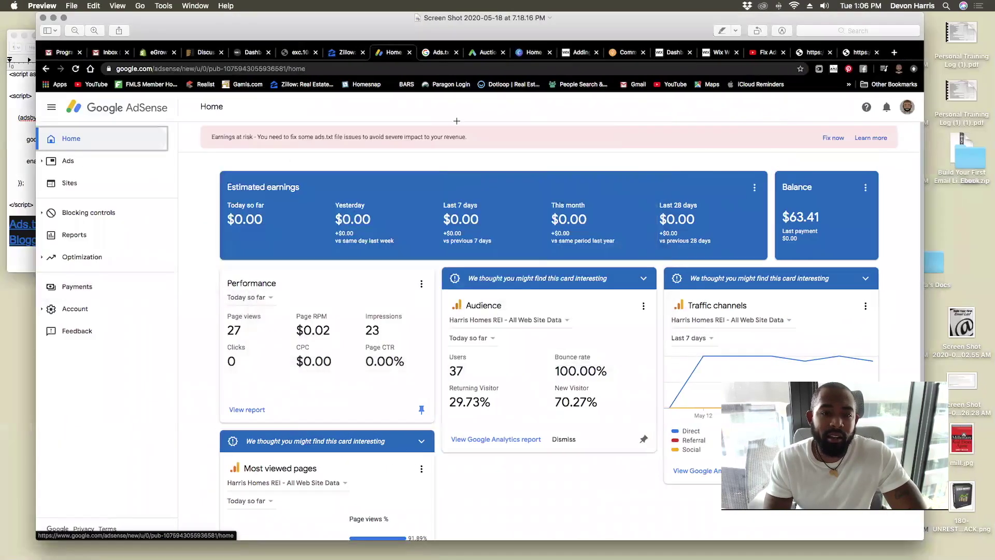
Zoom into the AdSense screenshot's top-left to read the ads.txt 'Earnings at risk' banner.
{"action": "left_click", "coordinate": [94, 32]}
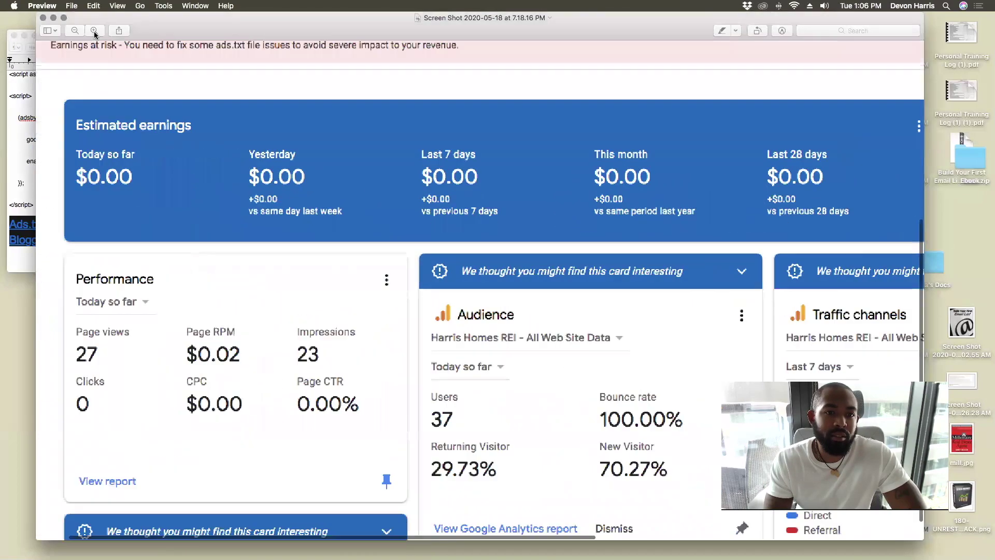
{"action": "scroll", "coordinate": [250, 136], "scroll_direction": "up", "scroll_amount": 5}
{"action": "scroll", "coordinate": [250, 135], "scroll_direction": "left", "scroll_amount": 10}
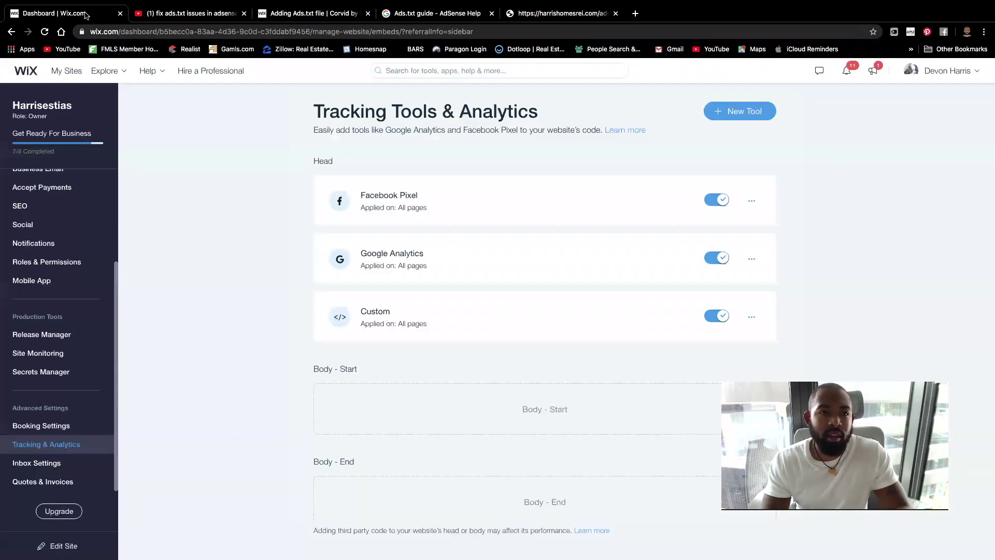
Switch to the 'Adding Ads.txt file | Corvid' forum post tab.
{"action": "left_click", "coordinate": [324, 13]}
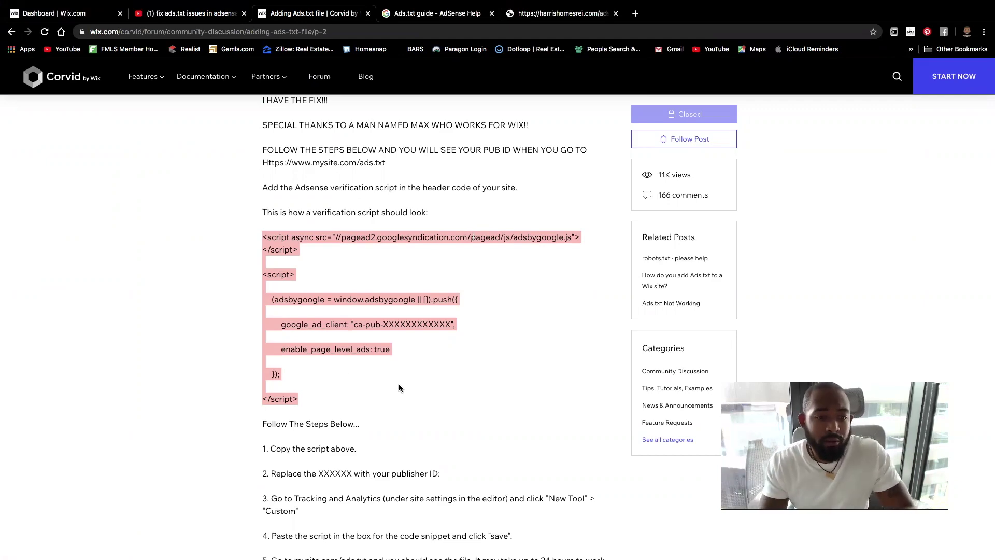
{"action": "scroll", "coordinate": [422, 386], "scroll_direction": "down", "scroll_amount": 5}
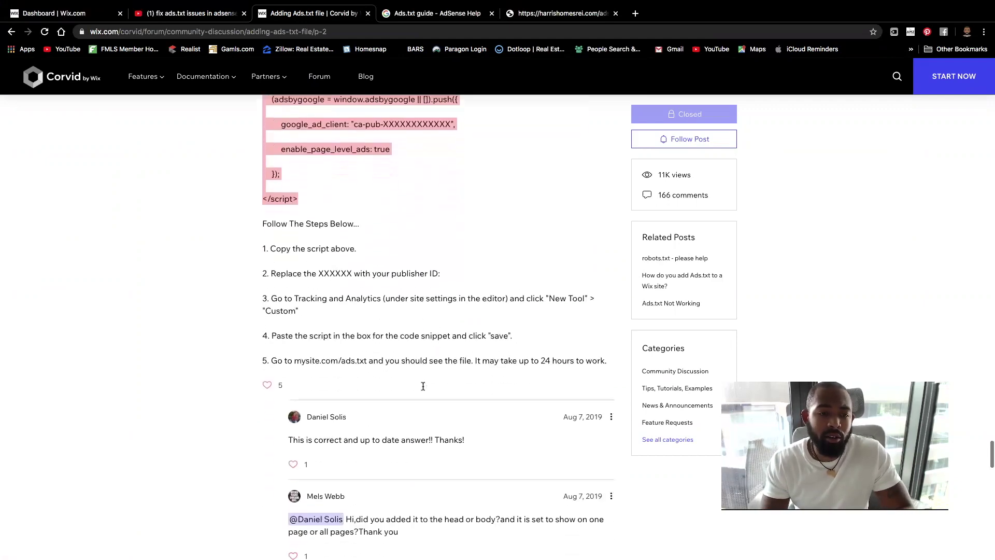
{"action": "scroll", "coordinate": [358, 273], "scroll_direction": "up", "scroll_amount": 5, "text": "ctrl"}
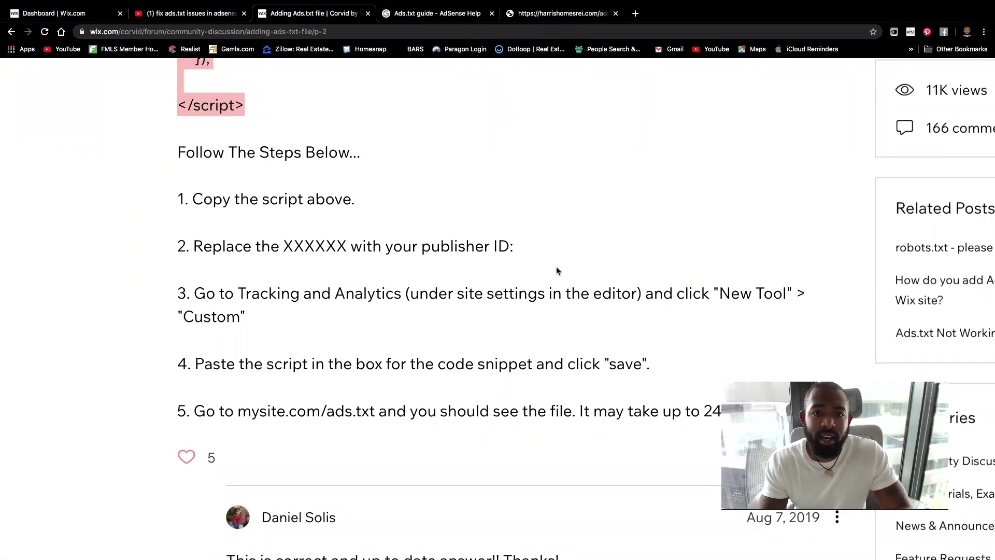
{"action": "left_click", "coordinate": [346, 350]}
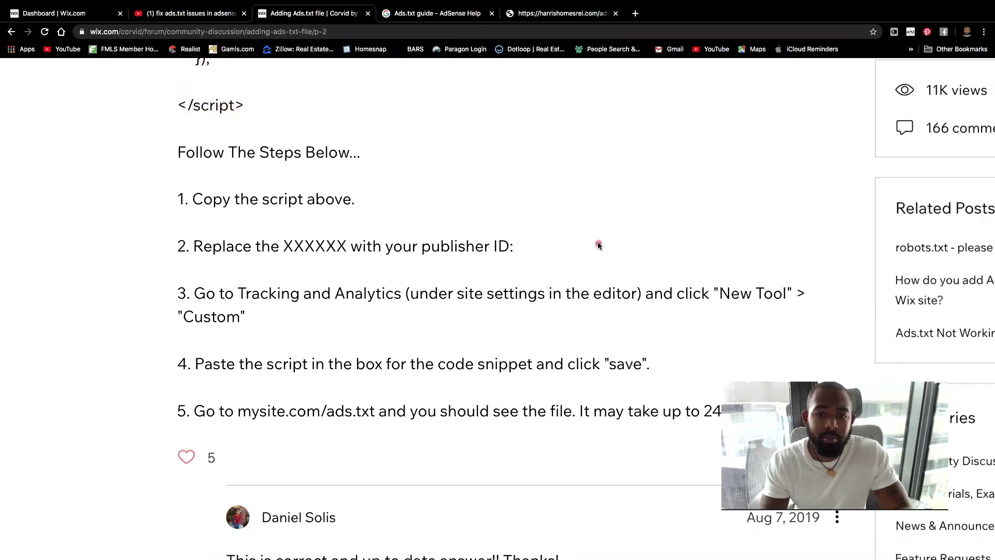
{"action": "scroll", "coordinate": [598, 245], "scroll_direction": "down", "scroll_amount": 2}
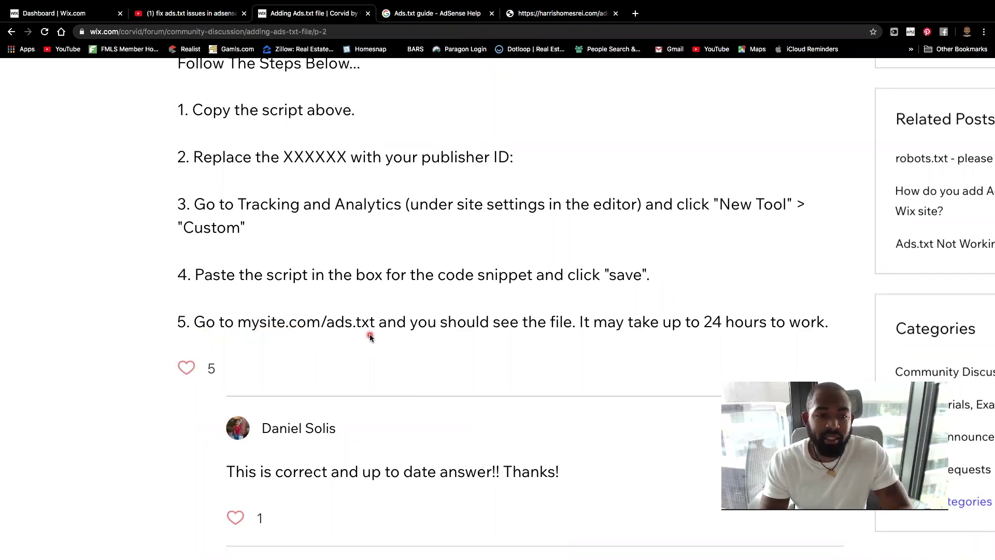
{"action": "key", "text": "super+0"}
{"action": "scroll", "coordinate": [370, 337], "scroll_direction": "up", "scroll_amount": 3}
{"action": "scroll", "coordinate": [370, 336], "scroll_direction": "up", "scroll_amount": 3}
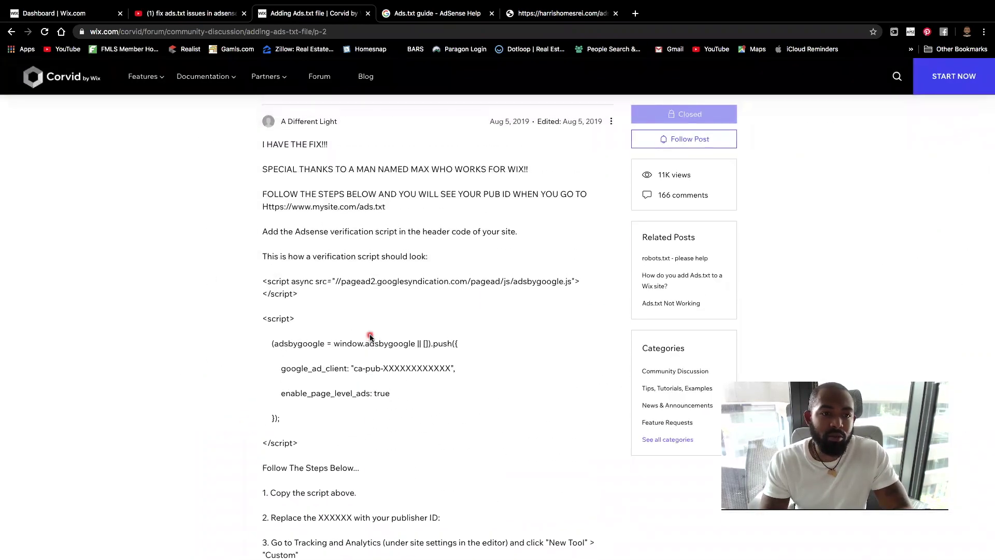